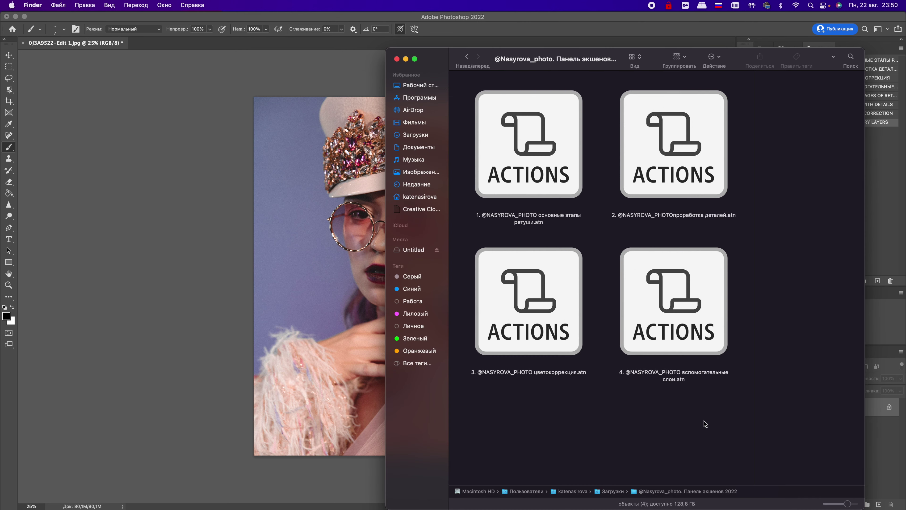
pyautogui.moveTo(704, 420); pyautogui.dragTo(537, 177)
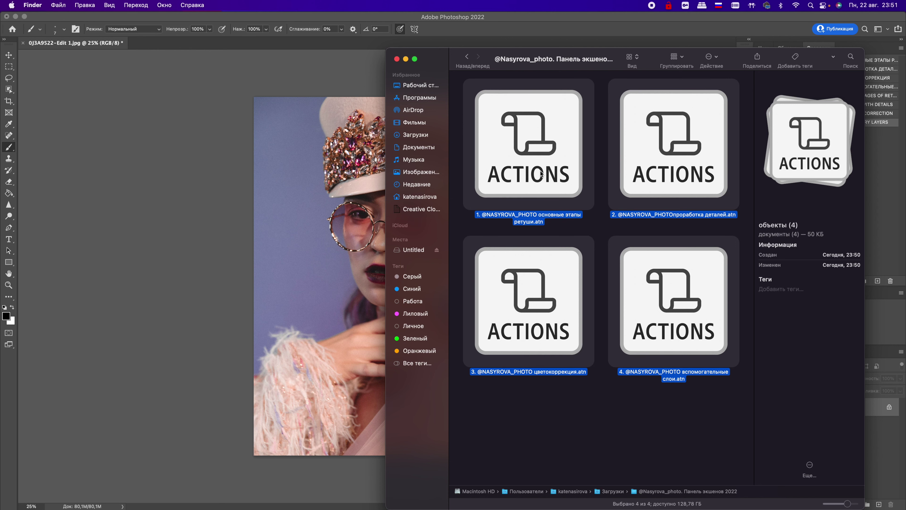
pyautogui.rightClick(543, 173)
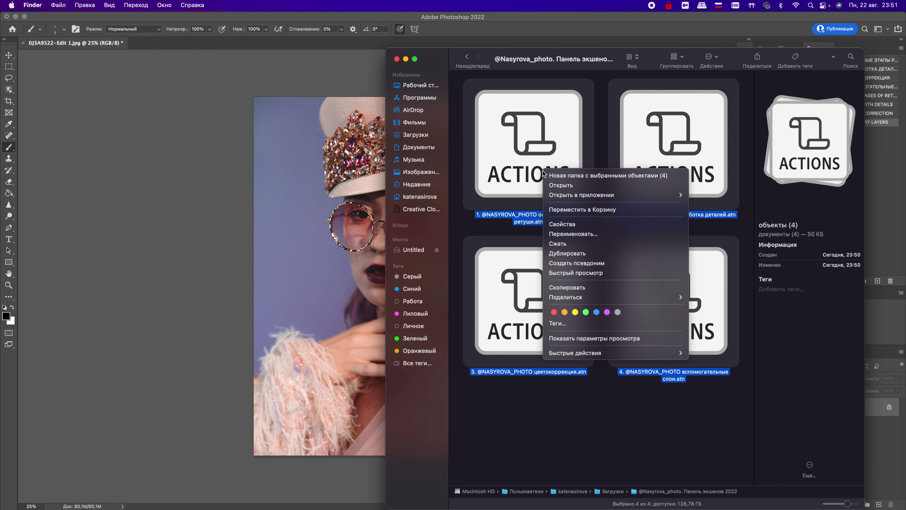
pyautogui.click(570, 188)
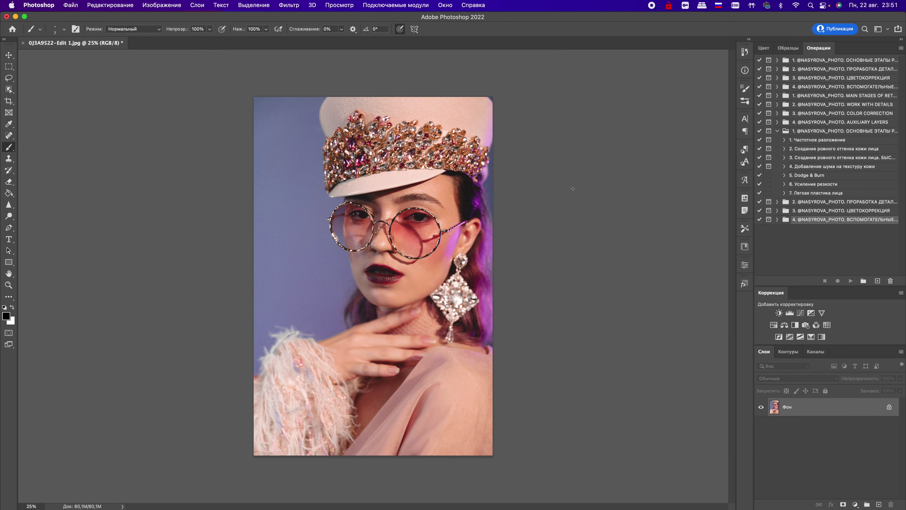
pyautogui.click(777, 131)
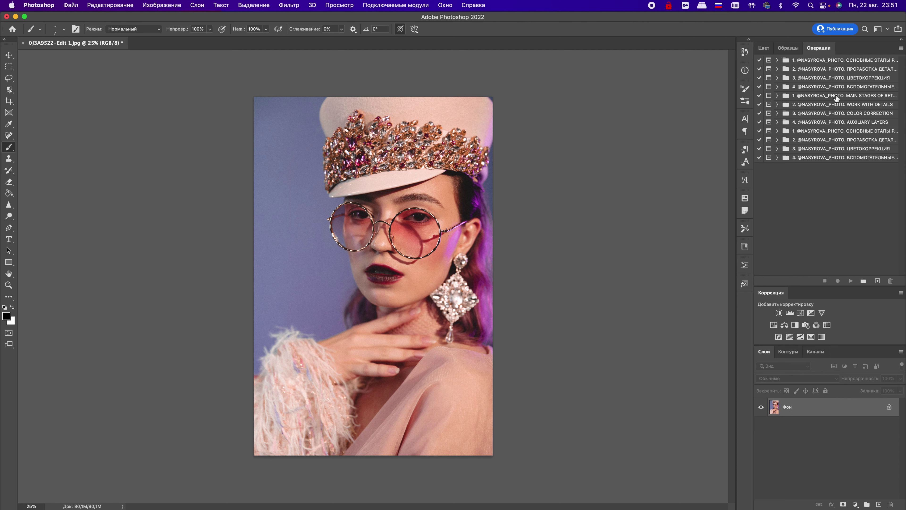
# - Hide the Actions panel and display it again
pyautogui.click(448, 6)
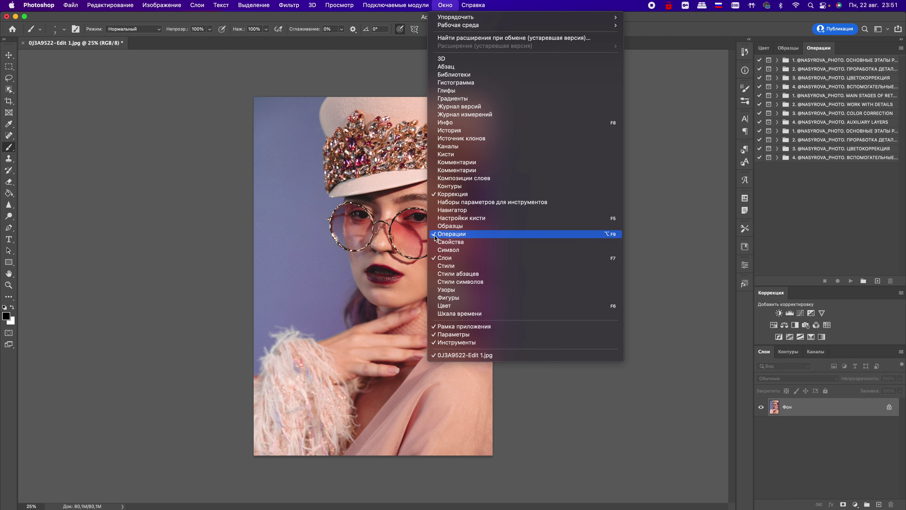
pyautogui.click(451, 234)
pyautogui.click(441, 5)
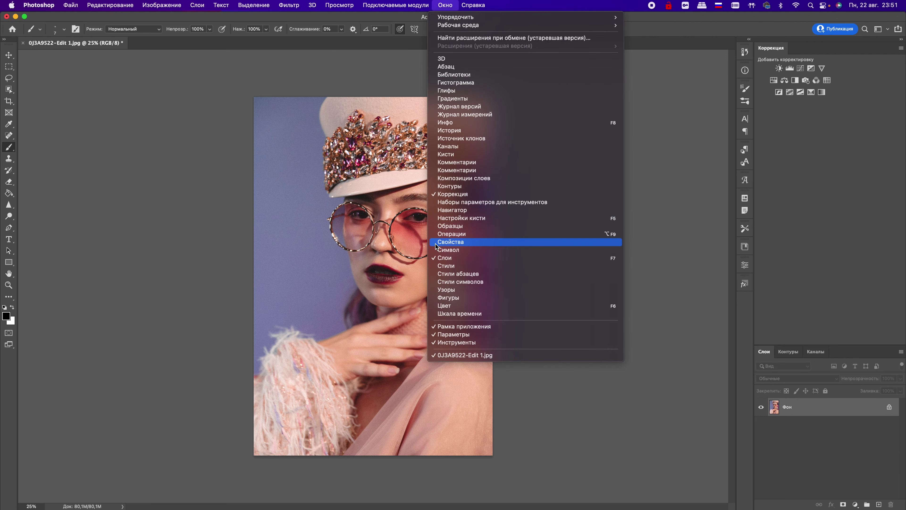
pyautogui.click(446, 234)
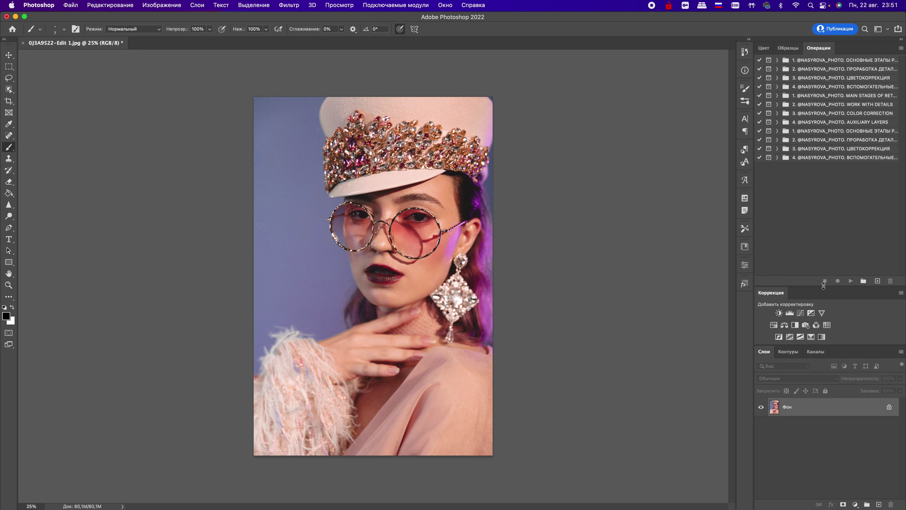
# - Undock and enlarge the Actions panel beside the photo, and dock it back next to Swatches
pyautogui.moveTo(810, 47); pyautogui.dragTo(68, 55)
pyautogui.moveTo(98, 115); pyautogui.dragTo(122, 299)
pyautogui.moveTo(122, 261); pyautogui.dragTo(207, 264)
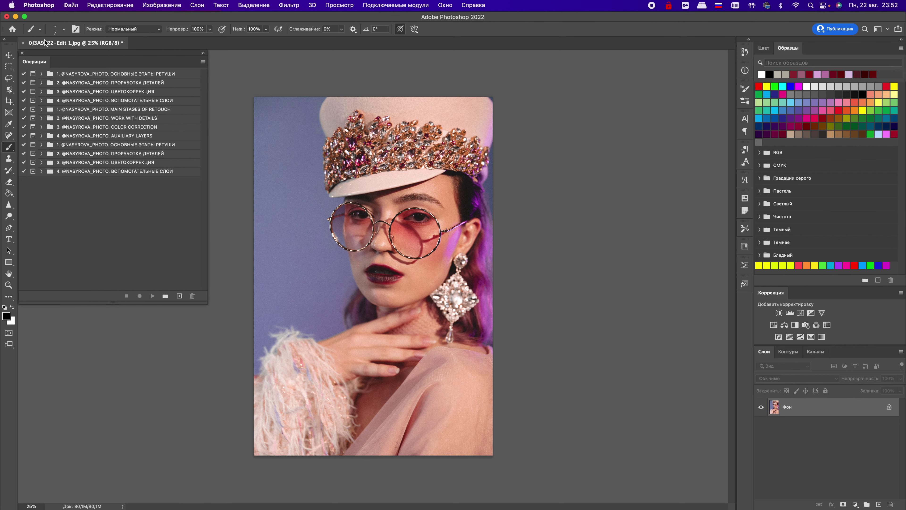
pyautogui.moveTo(55, 59); pyautogui.dragTo(827, 50)
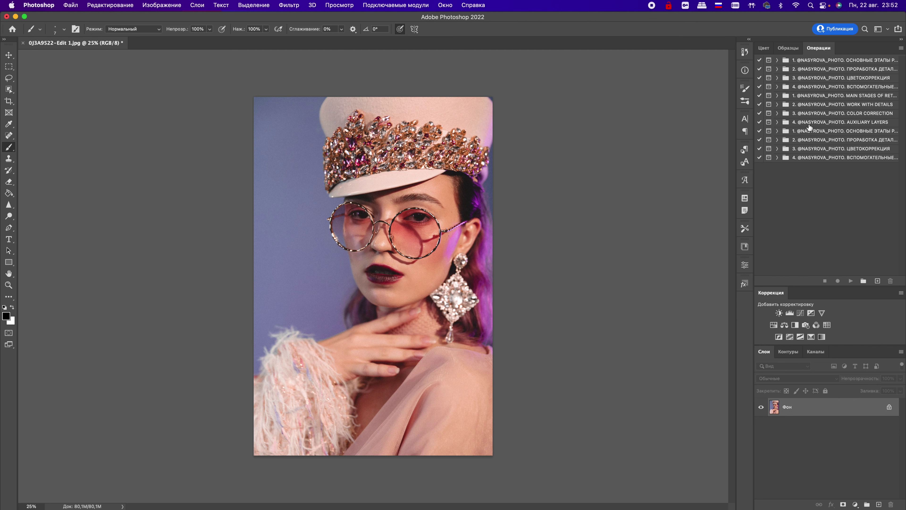
pyautogui.click(804, 158)
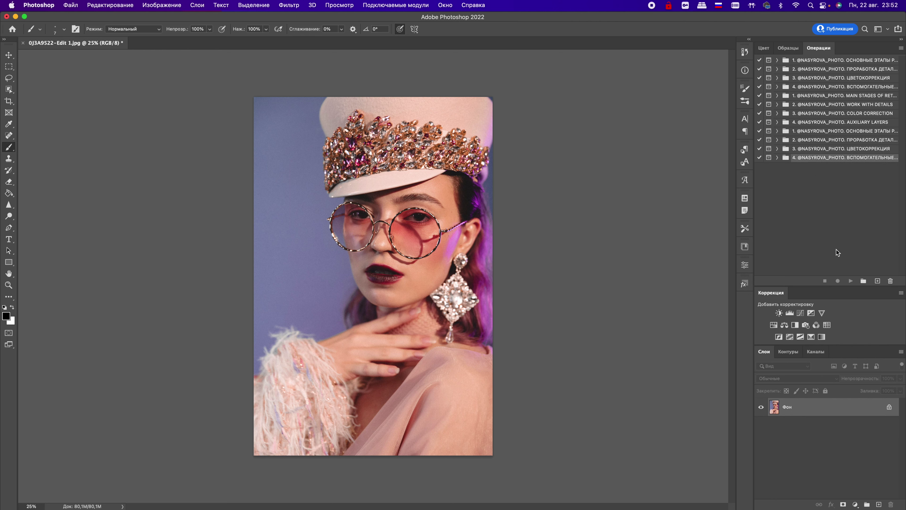
pyautogui.click(890, 280)
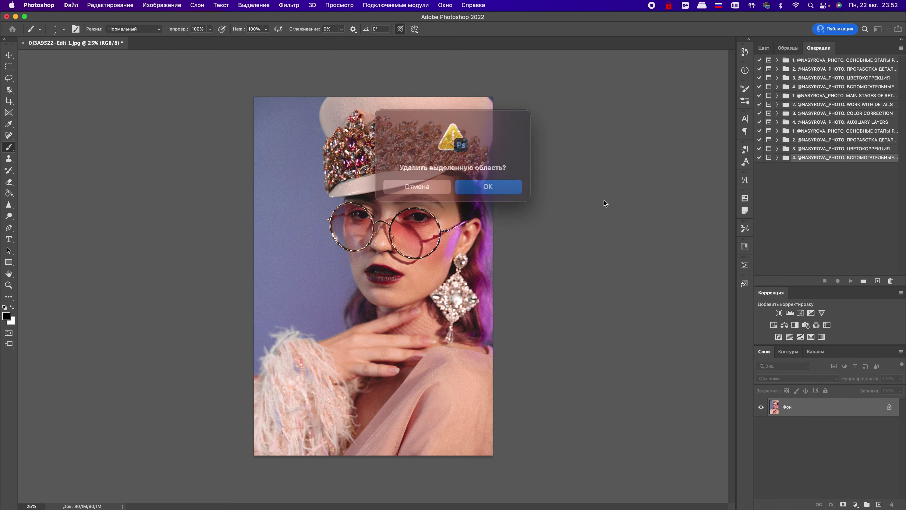
pyautogui.click(503, 182)
pyautogui.click(890, 280)
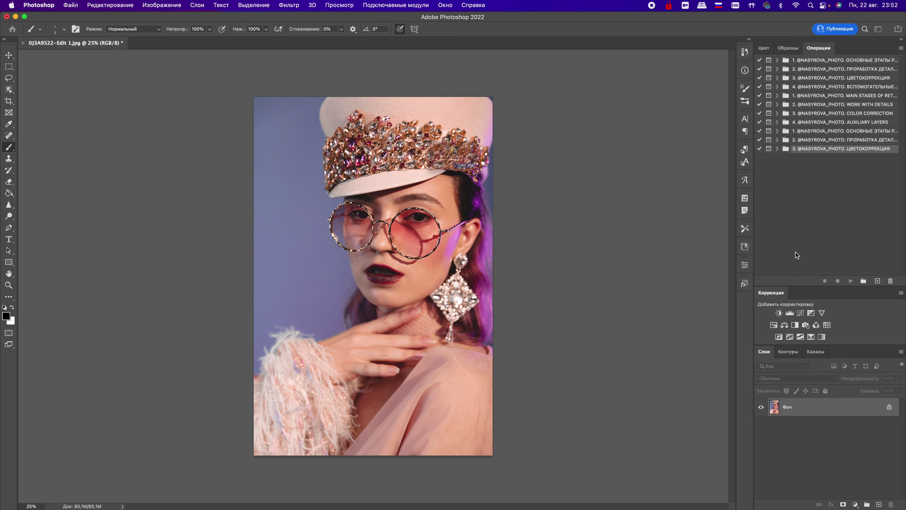
pyautogui.click(506, 182)
pyautogui.click(890, 281)
pyautogui.click(507, 182)
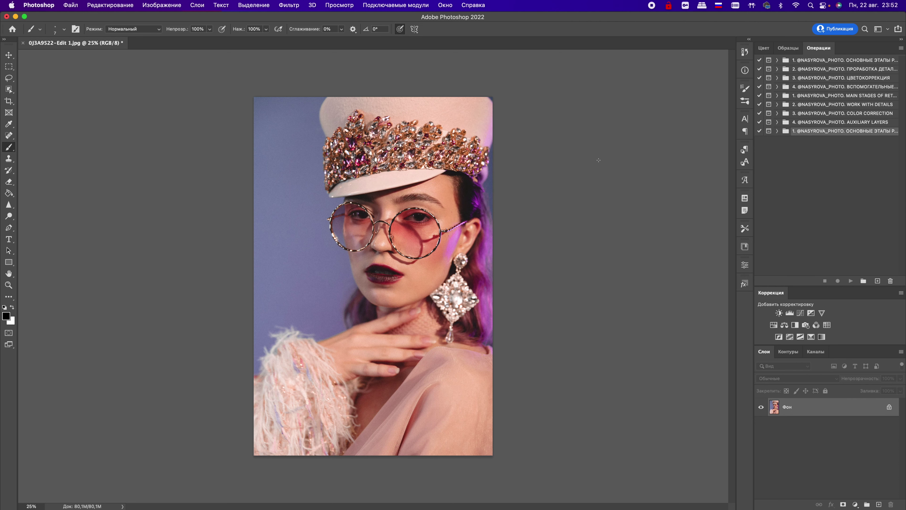
pyautogui.click(890, 280)
pyautogui.click(487, 183)
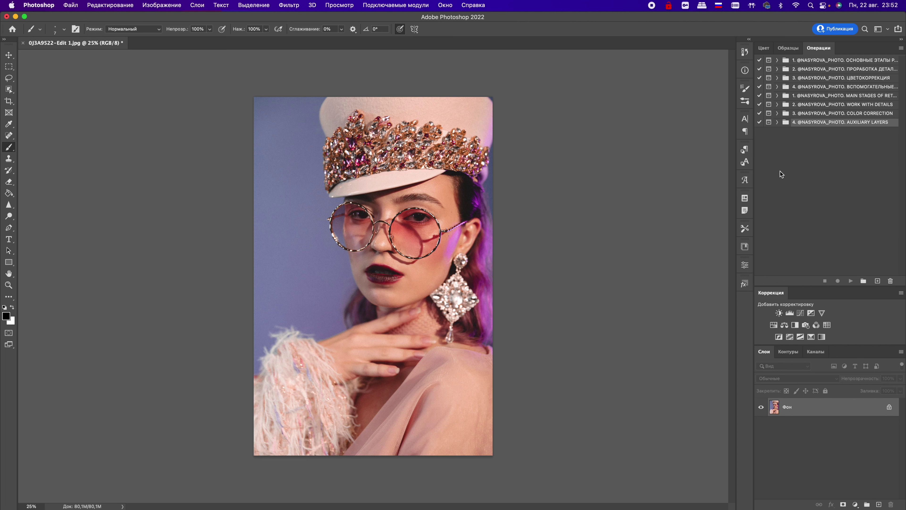
# - Expand the four Russian action sets to examine their actions, and collapse the ПРОРАБОТКА ДЕТАЛЕЙ and ЦВЕТОКОРРЕКЦИЯ sets
pyautogui.click(782, 151)
pyautogui.click(777, 87)
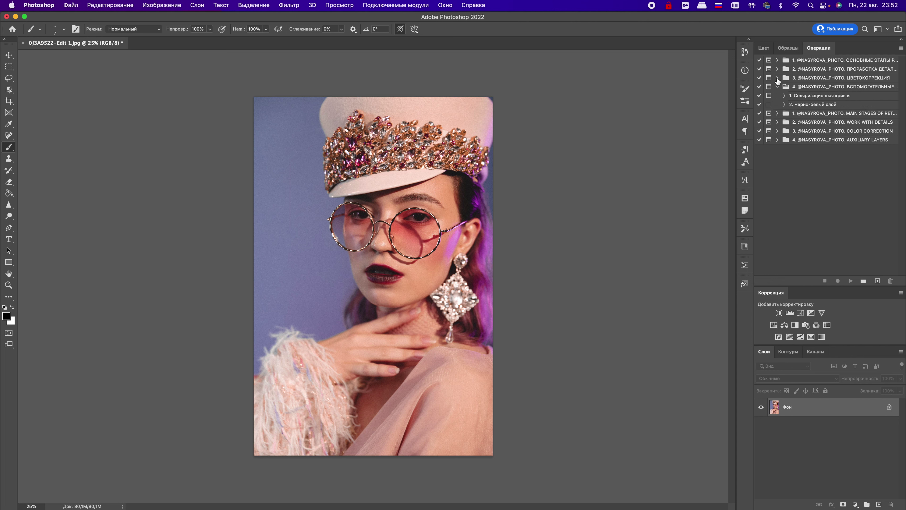
pyautogui.click(777, 78)
pyautogui.click(777, 69)
pyautogui.click(777, 60)
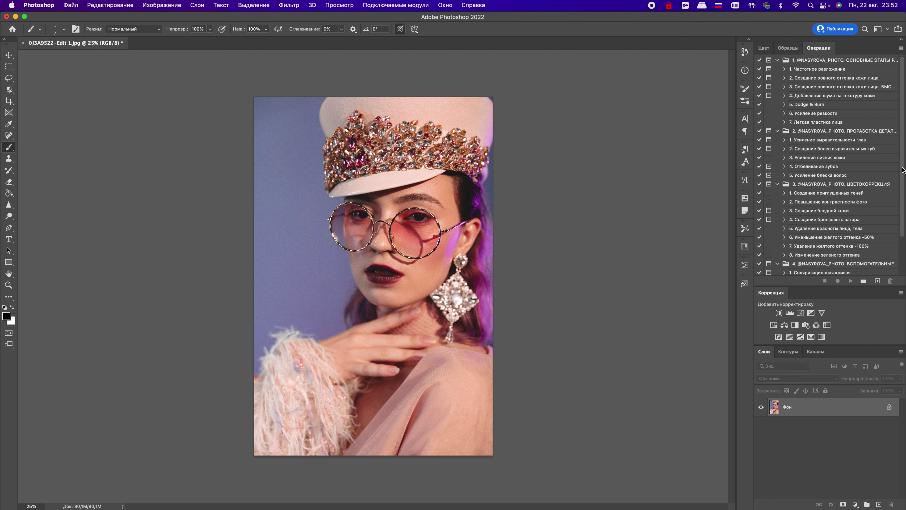
pyautogui.scroll(-3, 898, 171)
pyautogui.scroll(3, 891, 124)
pyautogui.click(778, 130)
pyautogui.click(778, 140)
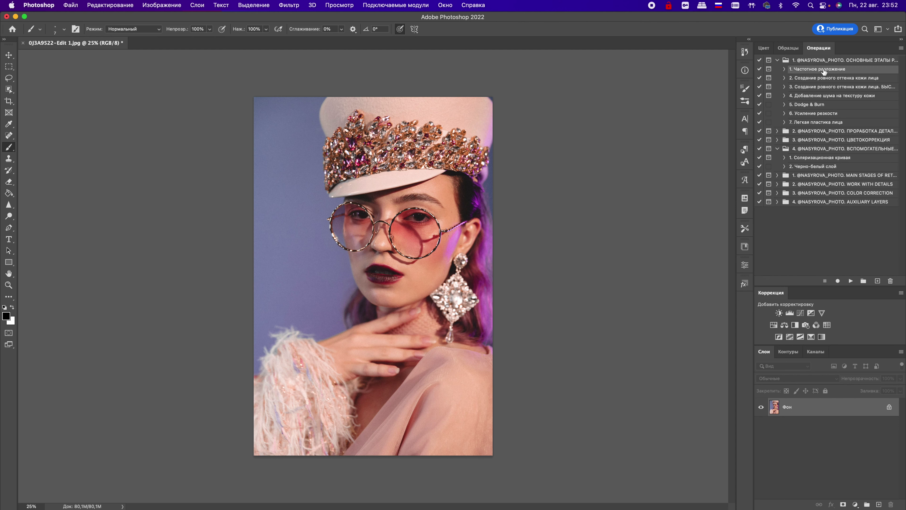
# - Run the Частотное разложение action with a Gaussian blur radius of 15 pixels and delete the resulting layer group
pyautogui.click(852, 282)
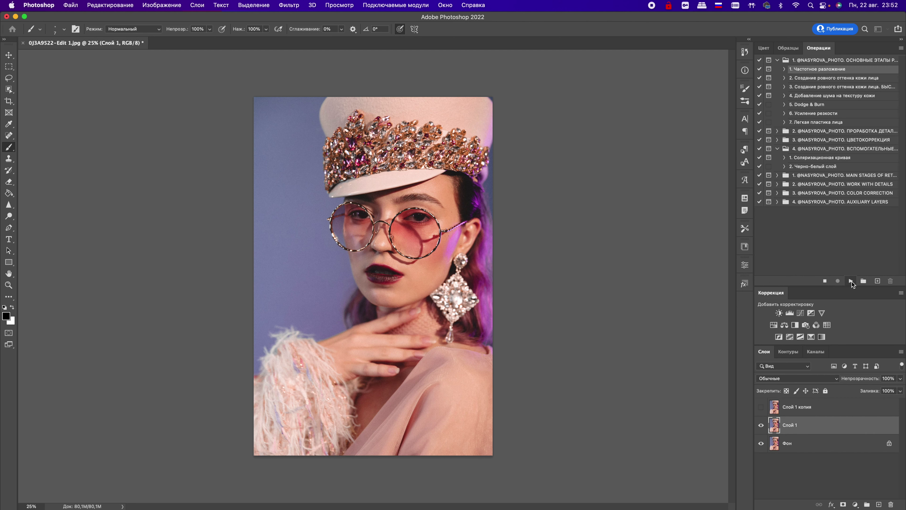
pyautogui.click(475, 221)
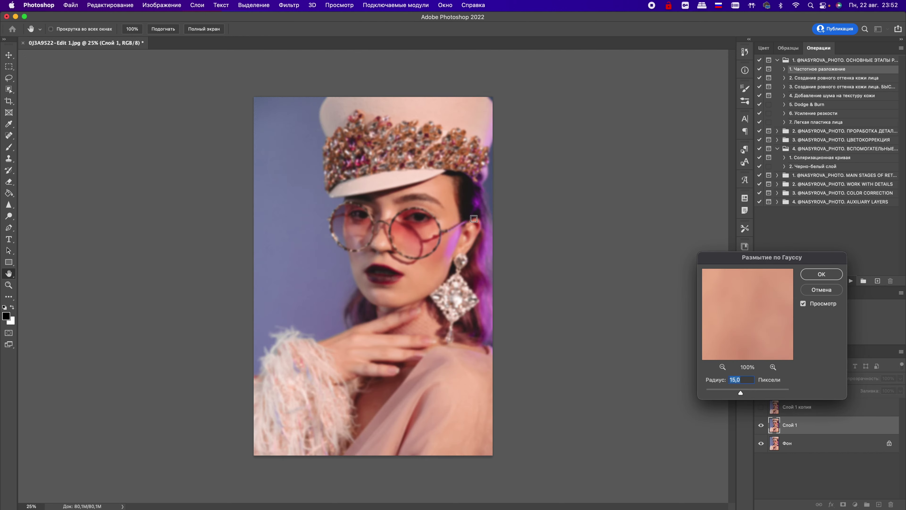
pyautogui.click(821, 273)
pyautogui.click(813, 403)
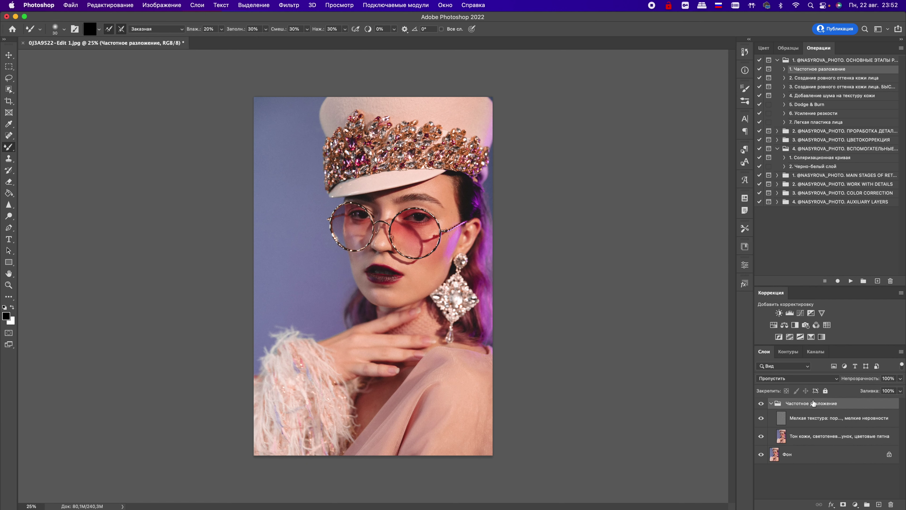
pyautogui.press('Delete')
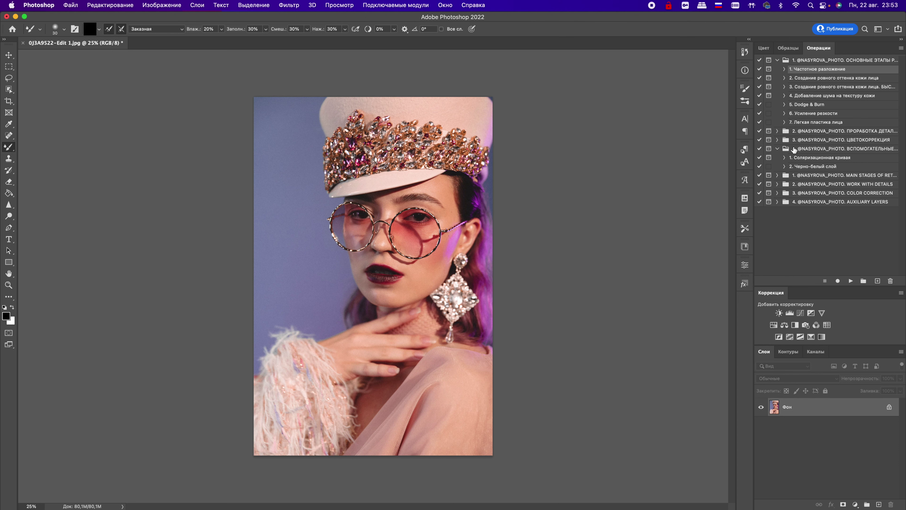
# - Expand the Russian ЦВЕТОКОРРЕКЦИЯ and ПРОРАБОТКА ДЕТАЛЕЙ sets and select the ОСНОВНЫЕ ЭТАПЫ РЕТУШИ set
pyautogui.click(778, 140)
pyautogui.click(777, 131)
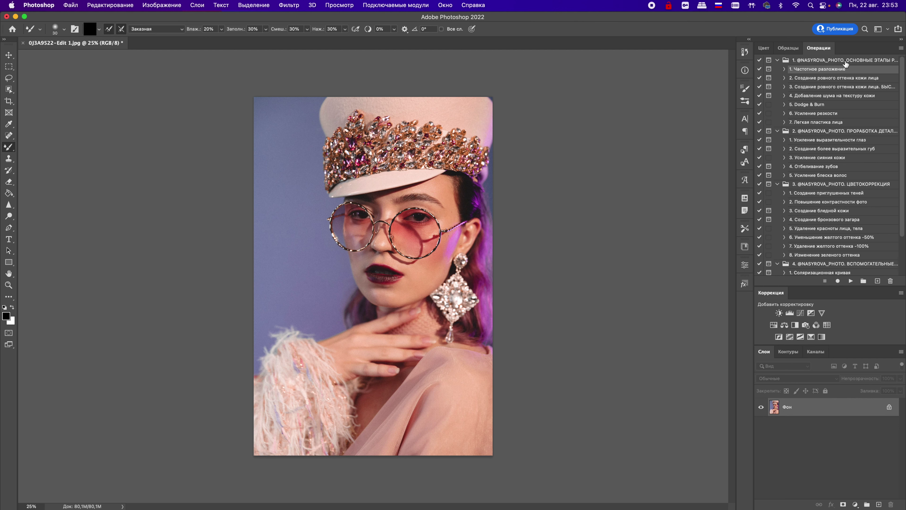
pyautogui.click(809, 61)
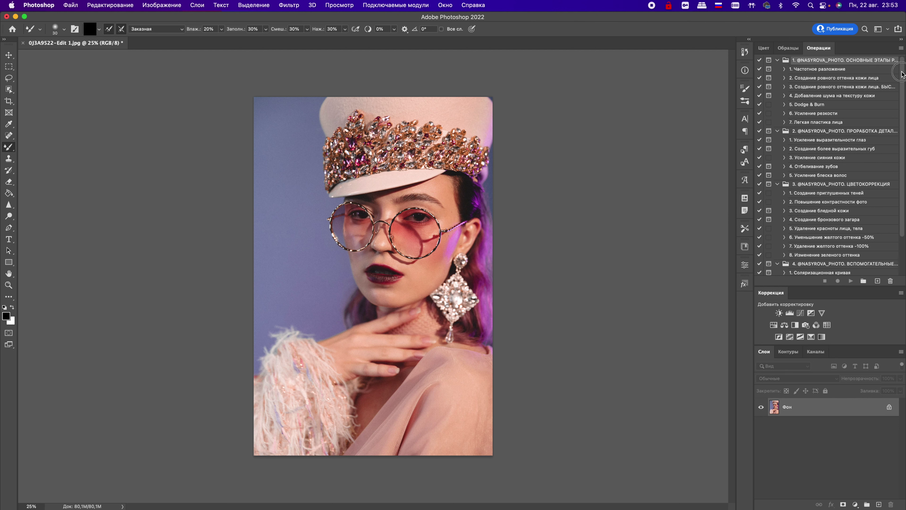
# - Display the actions as buttons and reduce the height of the Actions and Adjustments panels
pyautogui.click(900, 50)
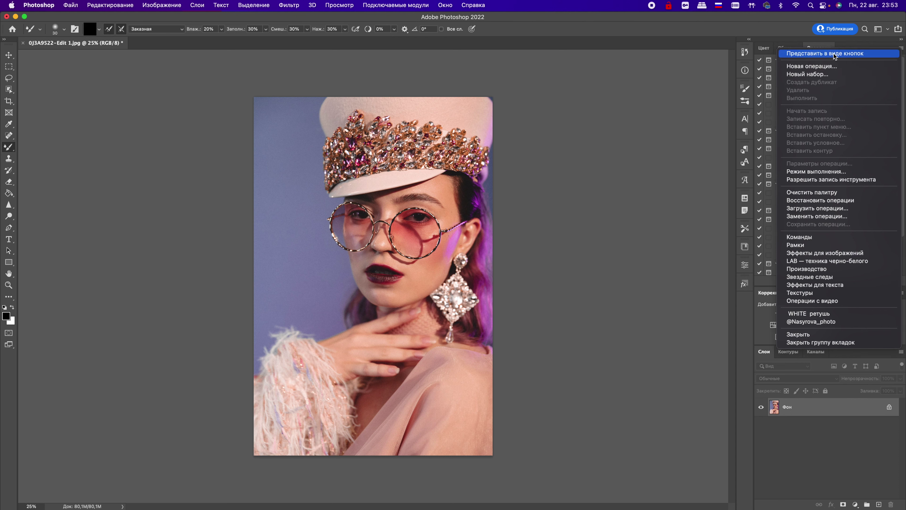
pyautogui.click(834, 53)
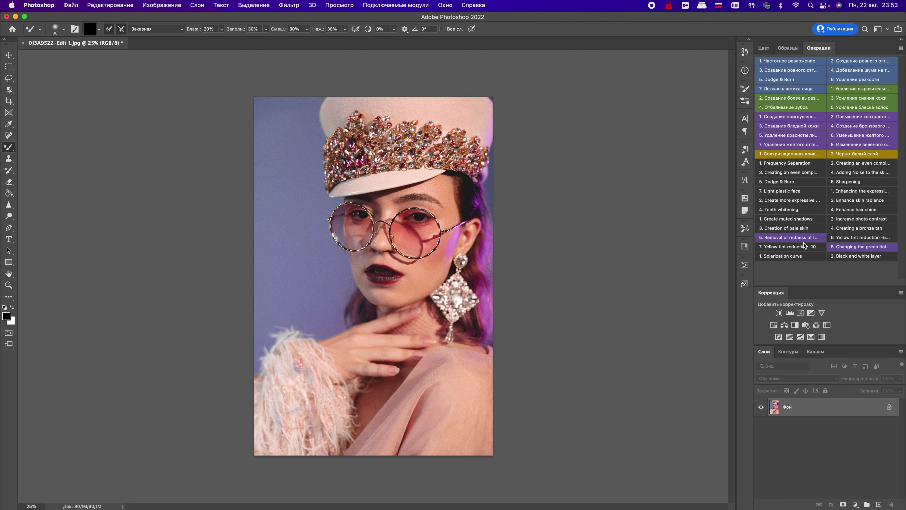
pyautogui.moveTo(814, 288); pyautogui.dragTo(811, 144)
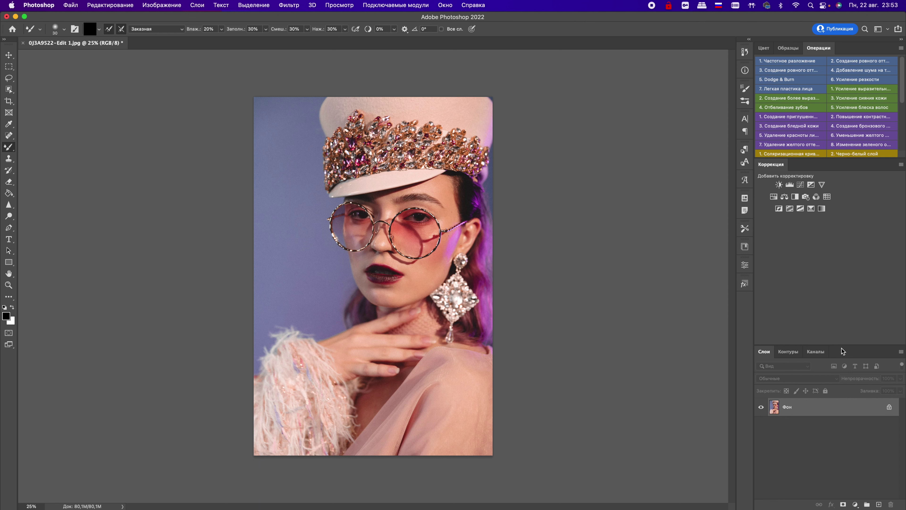
pyautogui.moveTo(842, 344); pyautogui.dragTo(843, 215)
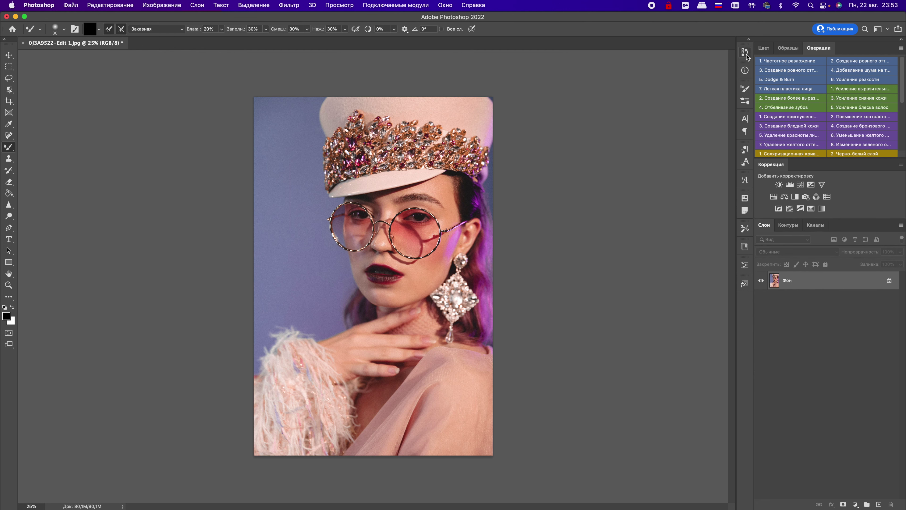
# - Turn off button mode for the actions and look through the listed sets
pyautogui.click(900, 50)
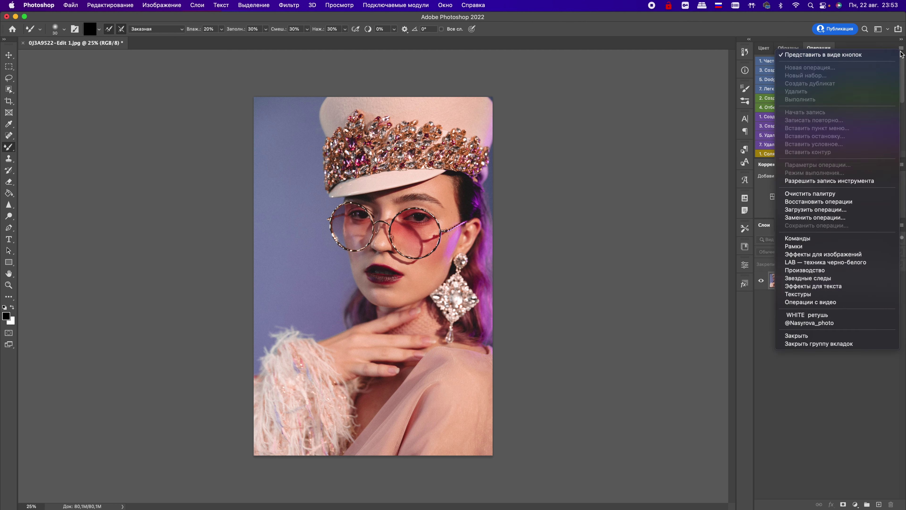
pyautogui.click(884, 54)
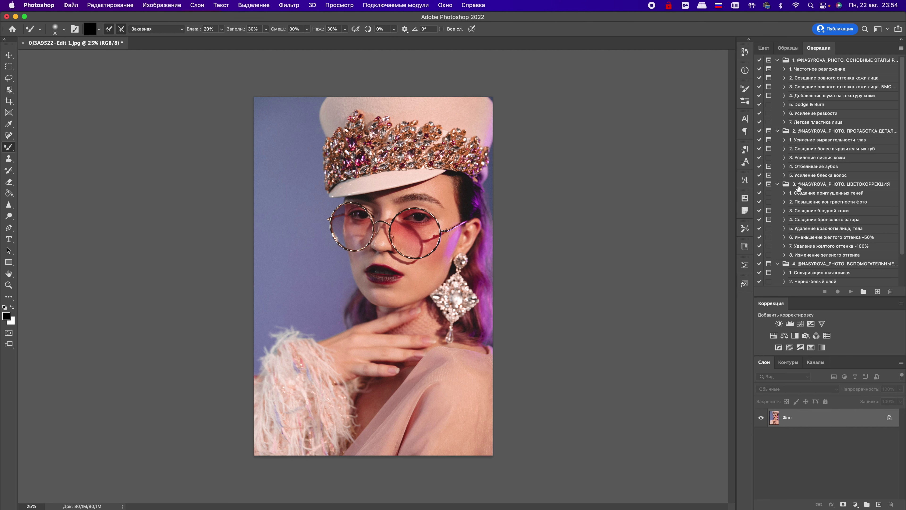
pyautogui.scroll(-3, 899, 276)
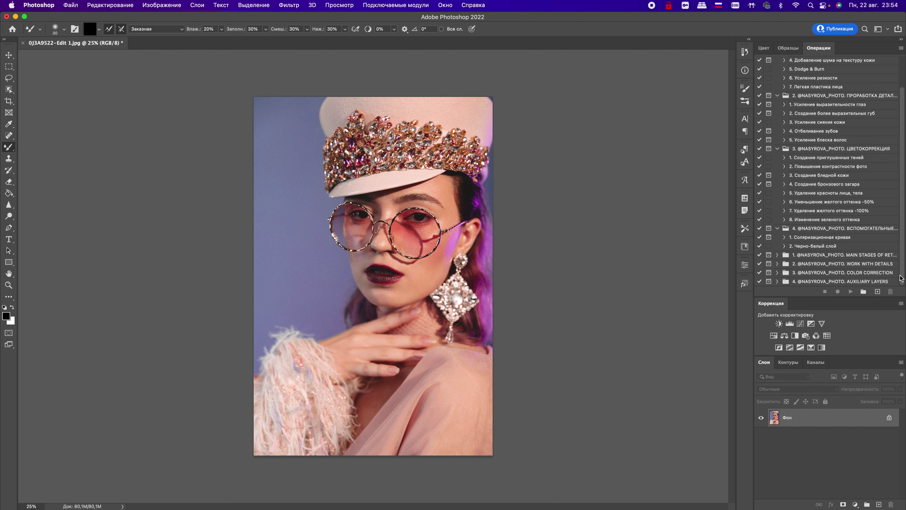
pyautogui.scroll(3, 898, 278)
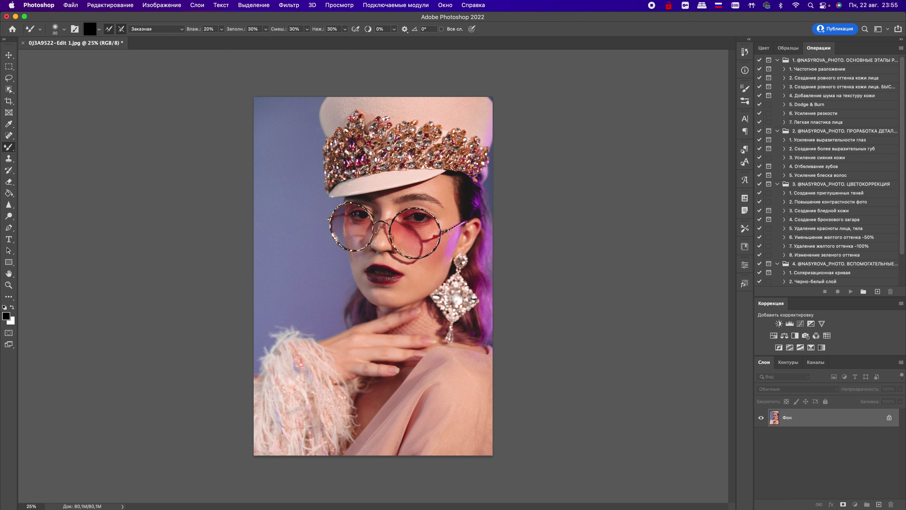
pyautogui.click(299, 4)
pyautogui.click(299, 5)
pyautogui.click(299, 4)
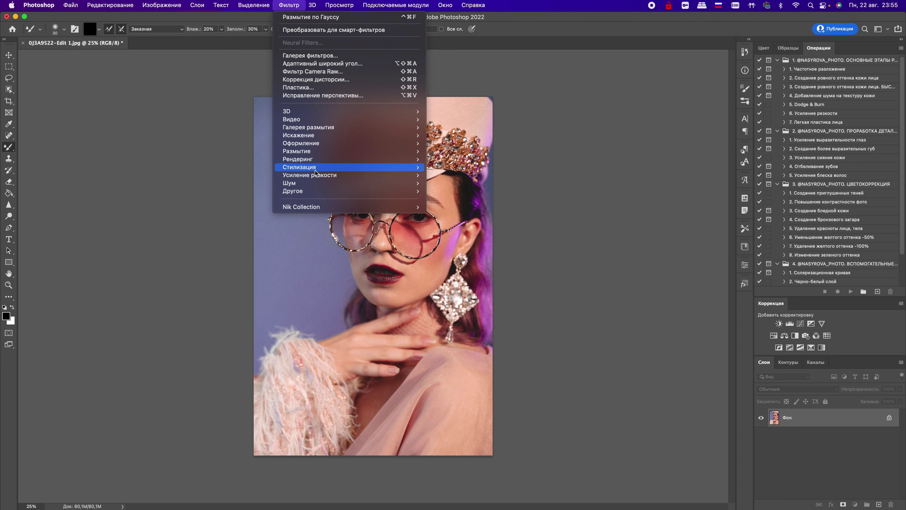
pyautogui.click(153, 204)
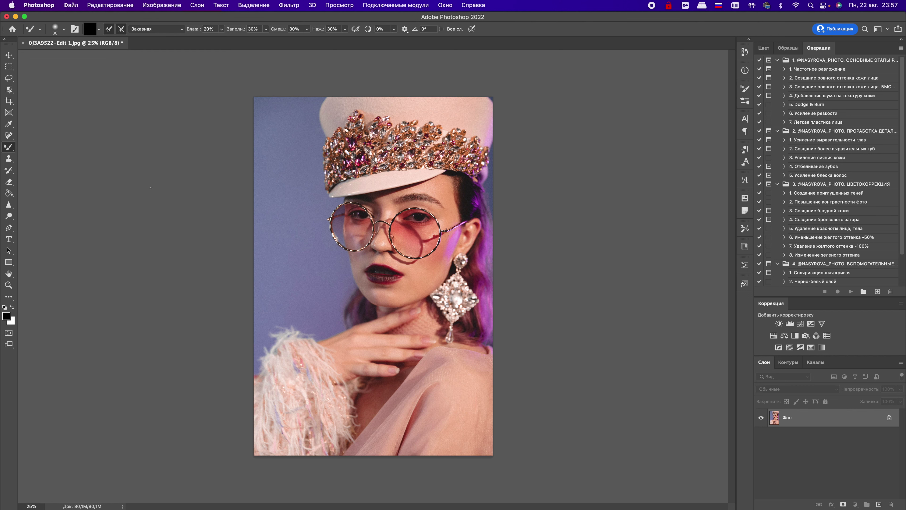
# - Crop the portrait to a 4:5 ratio, trimming the upper and lower edges
pyautogui.click(9, 100)
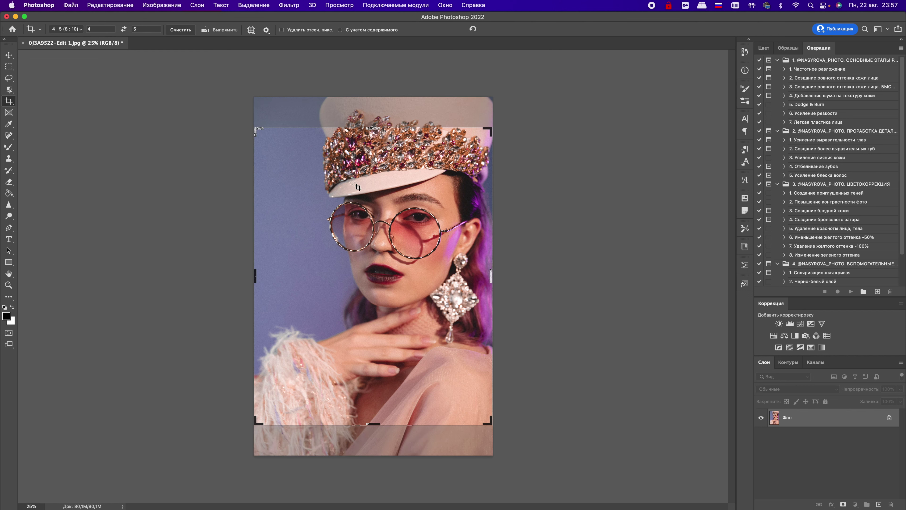
pyautogui.click(449, 291)
pyautogui.press('Return')
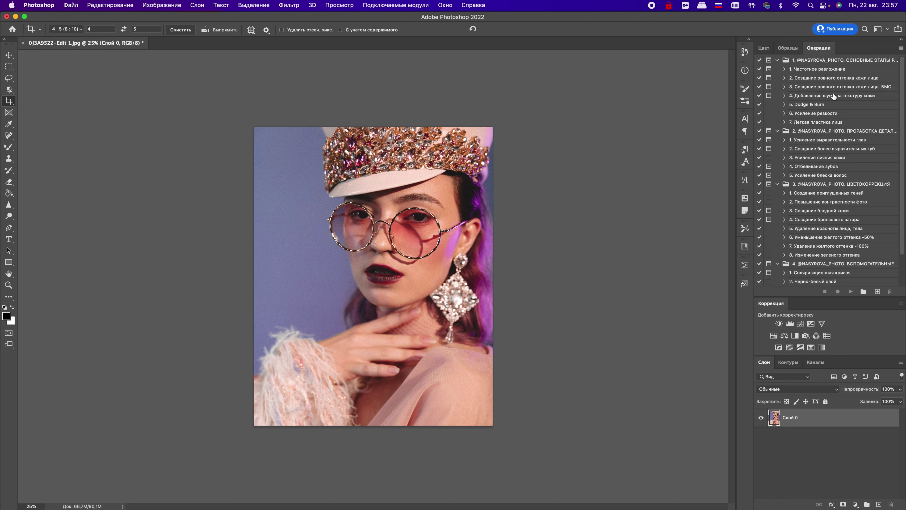
# - Run the Частотное разложение action on the cropped portrait, continuing past every message it raises
pyautogui.click(828, 69)
pyautogui.click(850, 291)
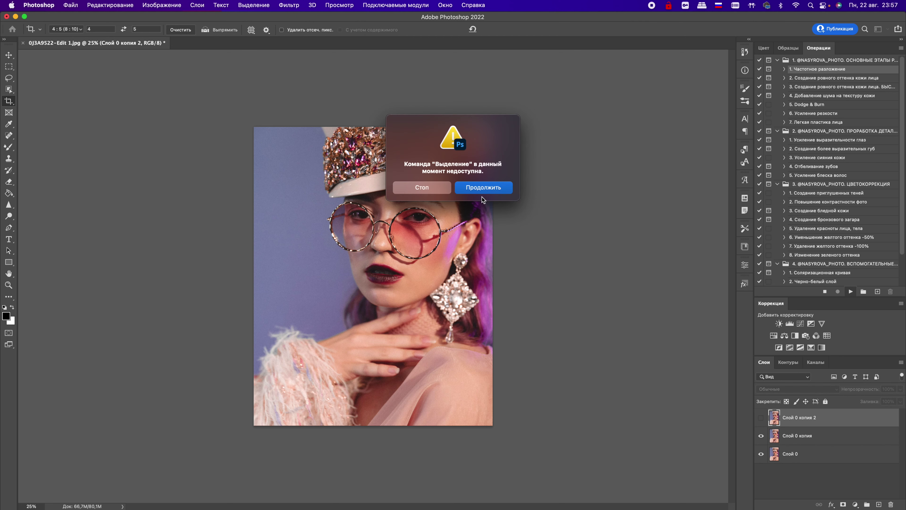
pyautogui.click(471, 186)
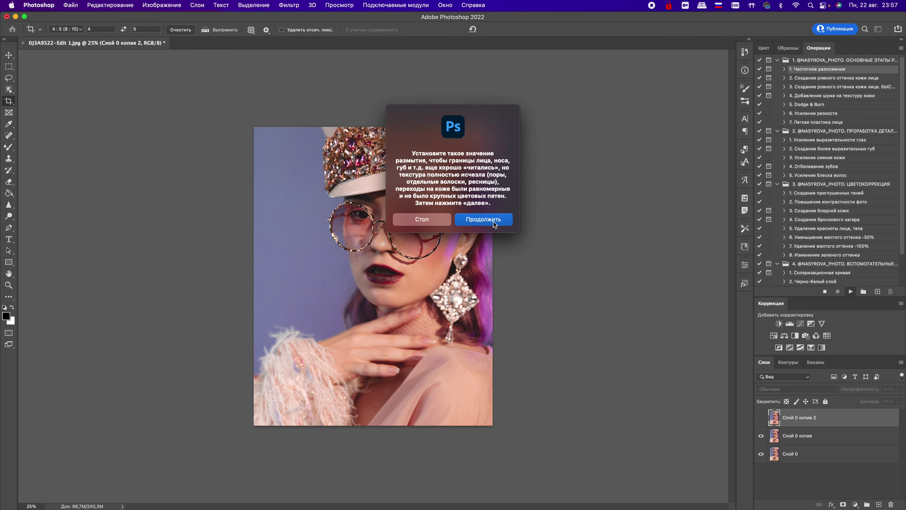
pyautogui.click(493, 221)
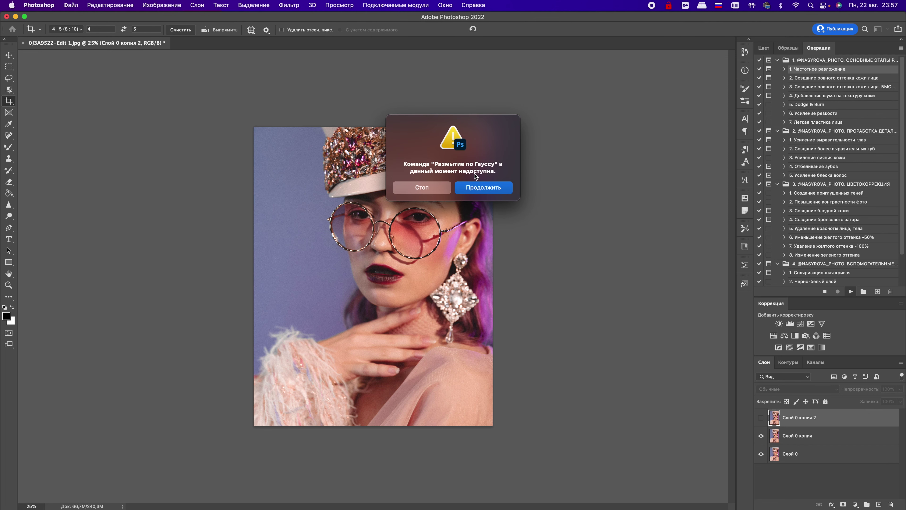
pyautogui.click(475, 190)
pyautogui.click(476, 191)
pyautogui.click(474, 193)
pyautogui.click(474, 189)
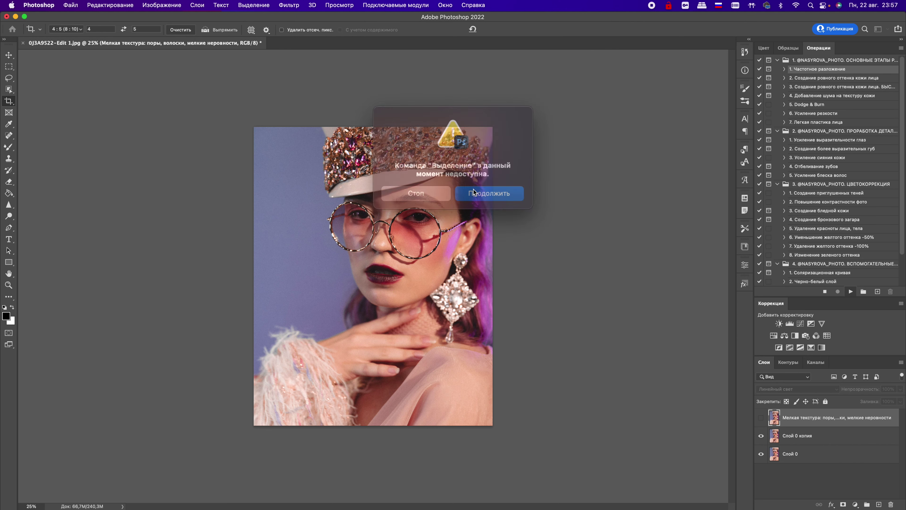
pyautogui.click(473, 191)
pyautogui.click(471, 192)
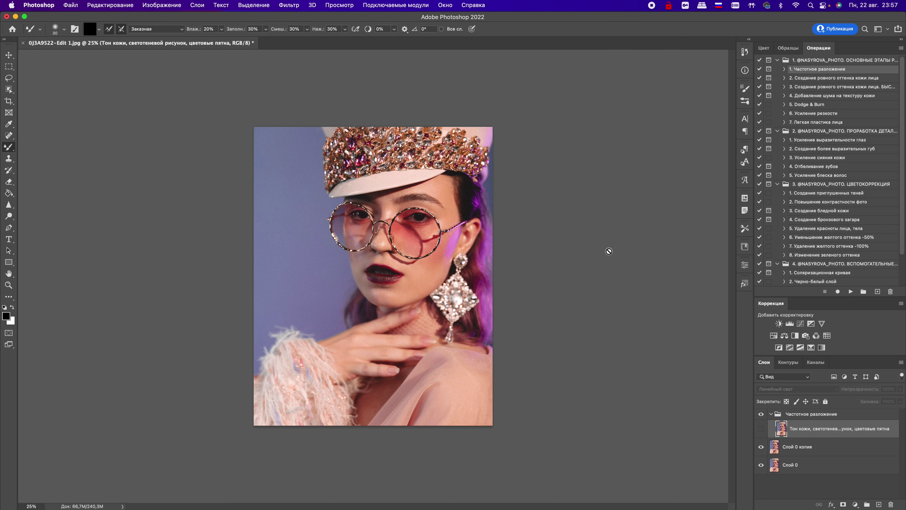
# - Delete the Частотное разложение group and the Слой 0 копия layer, keeping only Слой 0
pyautogui.click(799, 415)
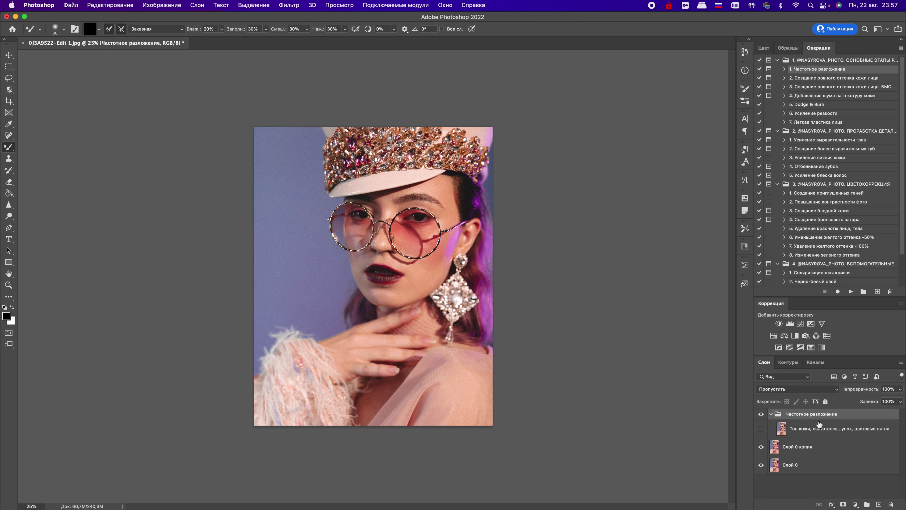
pyautogui.press('BackSpace')
pyautogui.press('BackSpace')
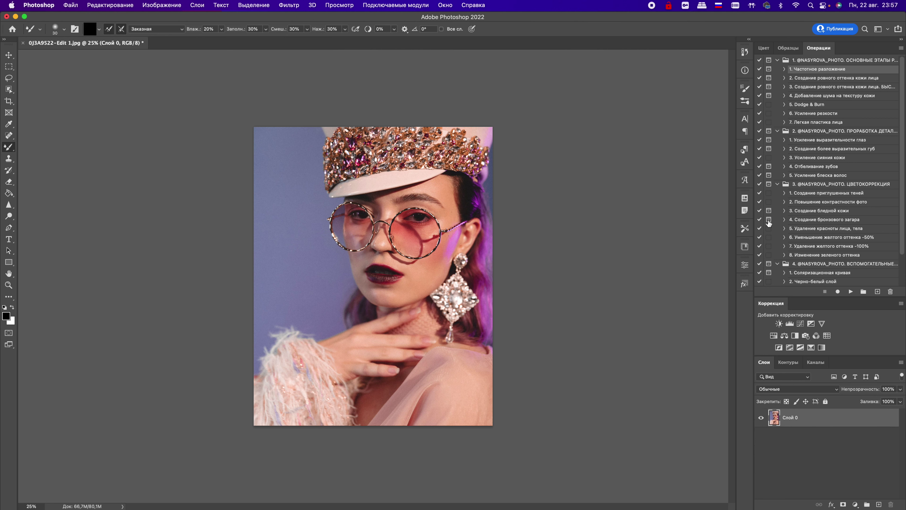
# - Revert the photo to its originally opened, uncropped state from the history
pyautogui.click(745, 52)
pyautogui.scroll(5, 731, 118)
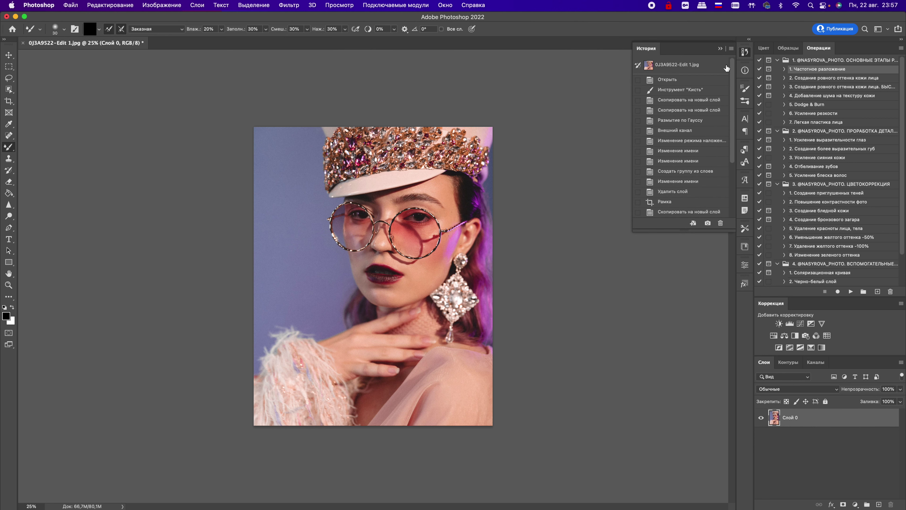
pyautogui.click(724, 60)
pyautogui.click(745, 53)
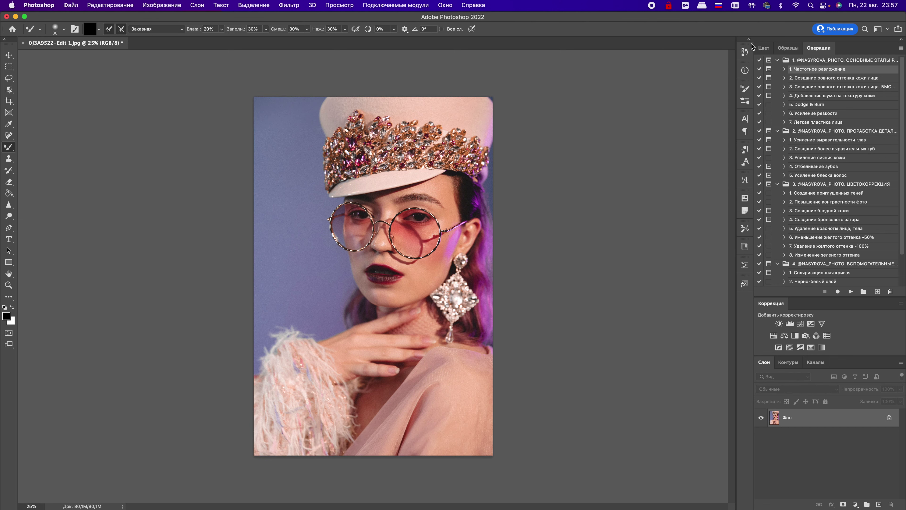
# - Run the Частотное разложение action on the uncropped photo with a Gaussian blur radius of 5 pixels
pyautogui.click(851, 291)
pyautogui.press('Return')
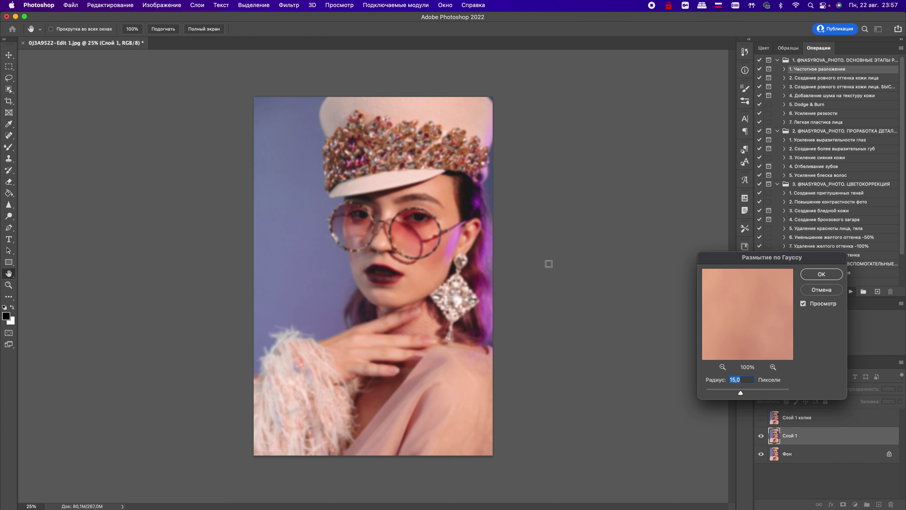
pyautogui.write('5')
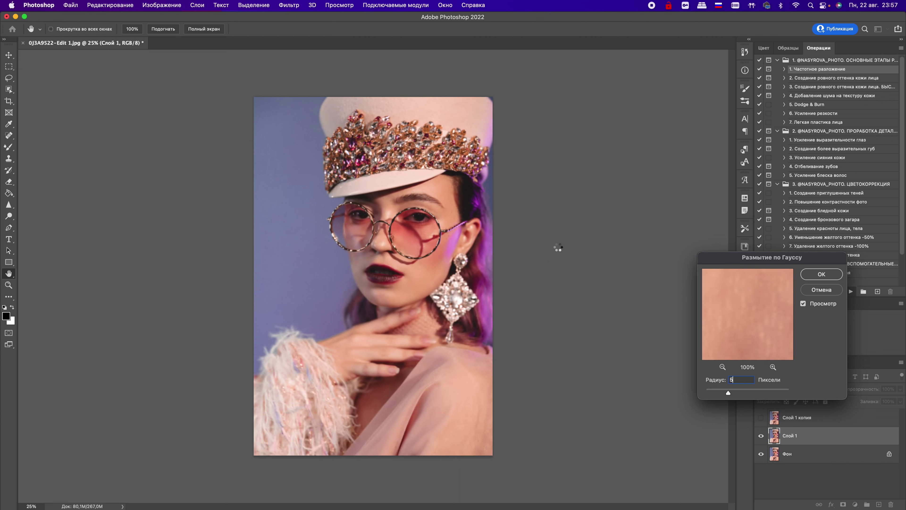
pyautogui.press('Return')
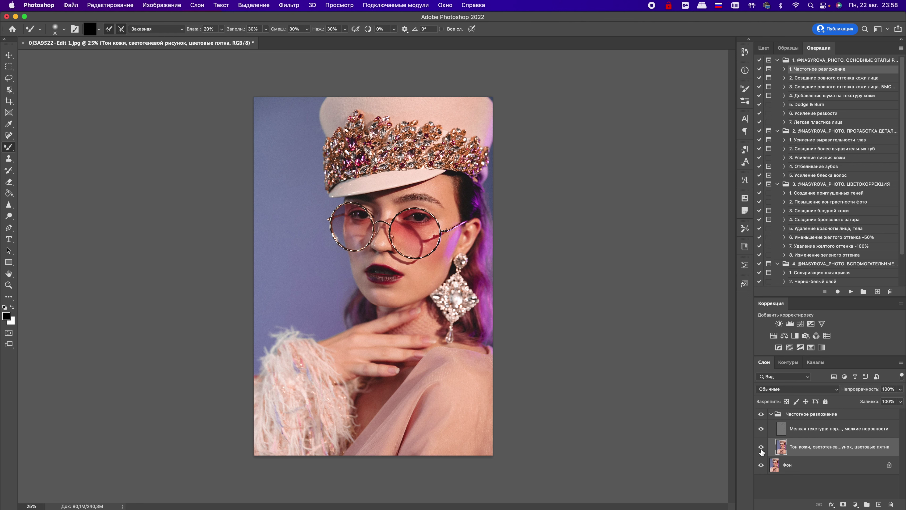
# - Hide the Мелкая текстура layer to check the blurred tone layer and delete the Частотное разложение group
pyautogui.click(760, 429)
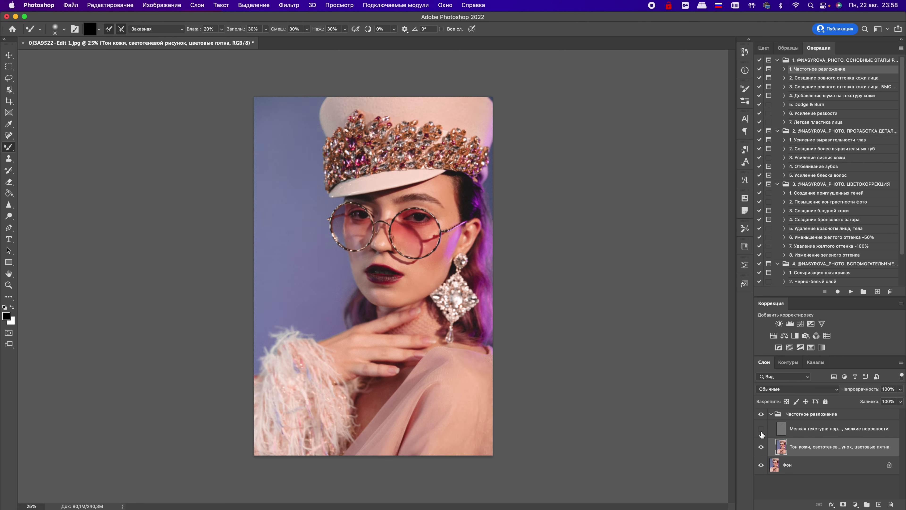
pyautogui.click(797, 417)
pyautogui.press('Delete')
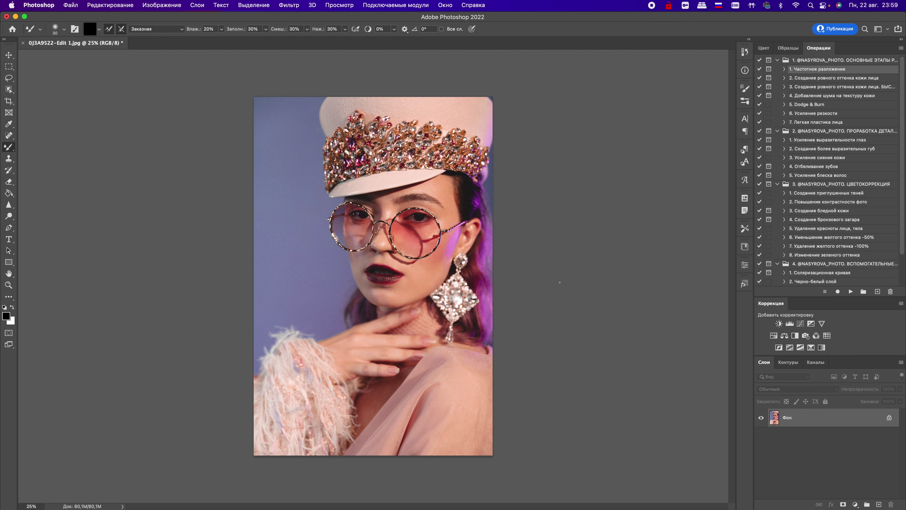
# - Run the Частотное разложение action again with a 15-pixel Gaussian blur radius and merge the visible layers into the background
pyautogui.click(850, 291)
pyautogui.click(471, 219)
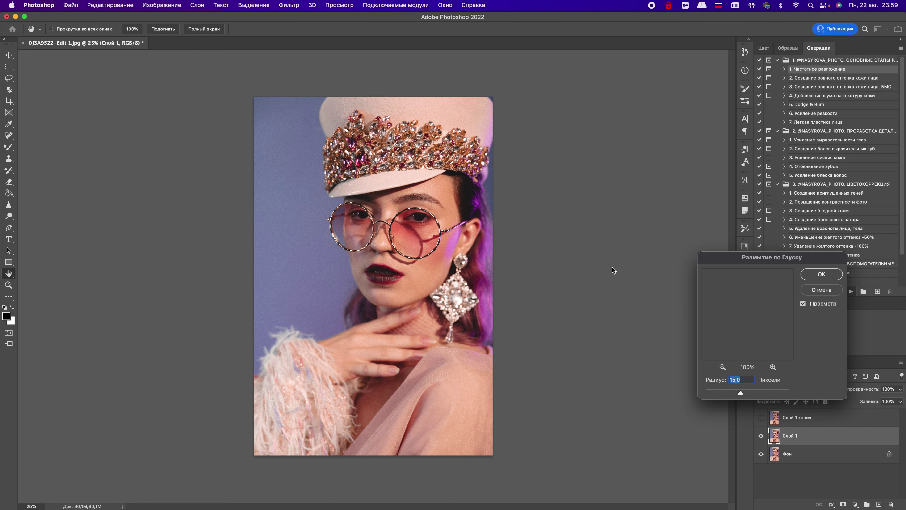
pyautogui.click(819, 278)
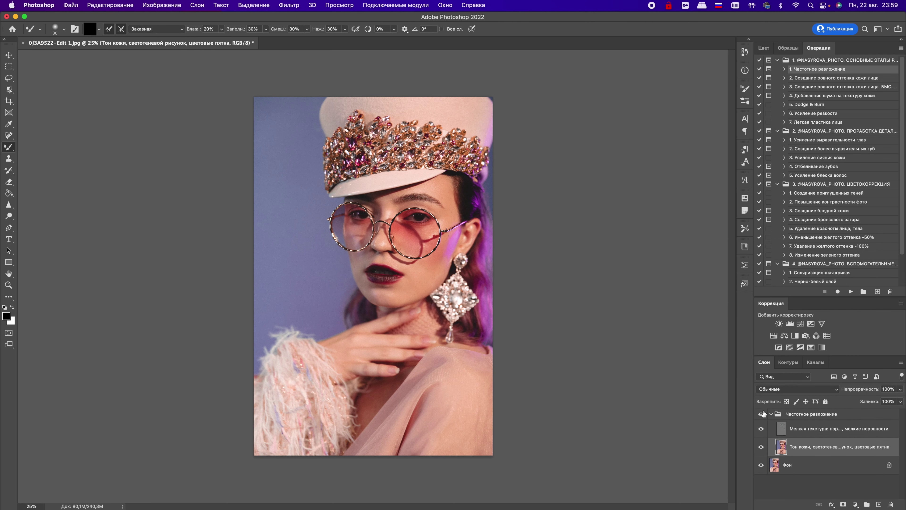
pyautogui.press('super+shift+e')
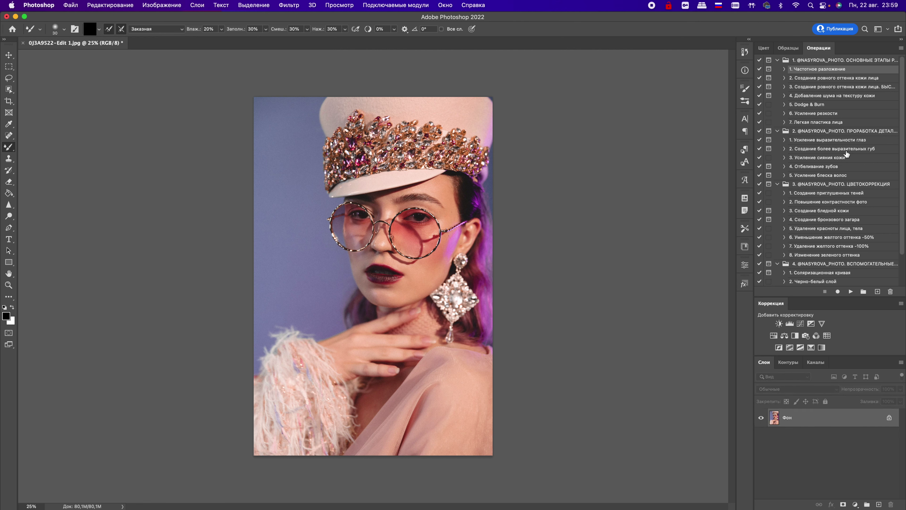
# - Crop the portrait to a 4:5 ratio and run the Частотное разложение action on it, continuing past every message
pyautogui.click(837, 158)
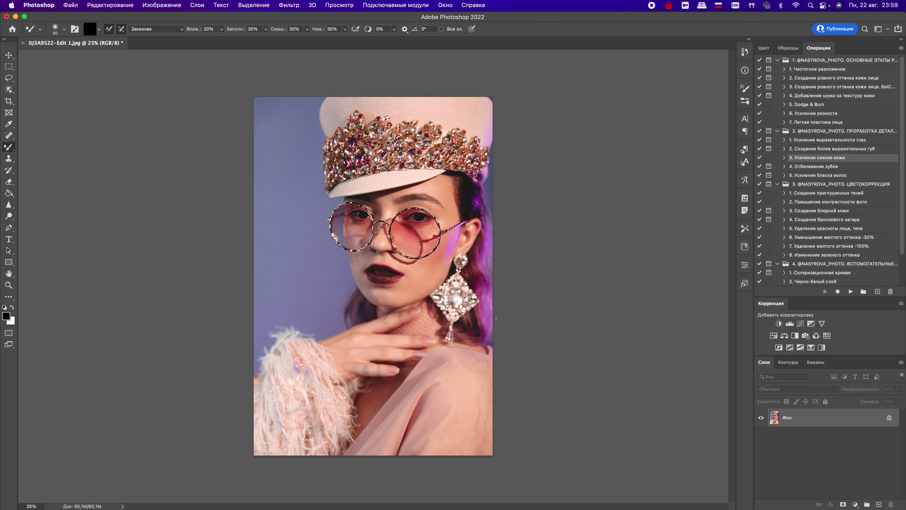
pyautogui.click(12, 105)
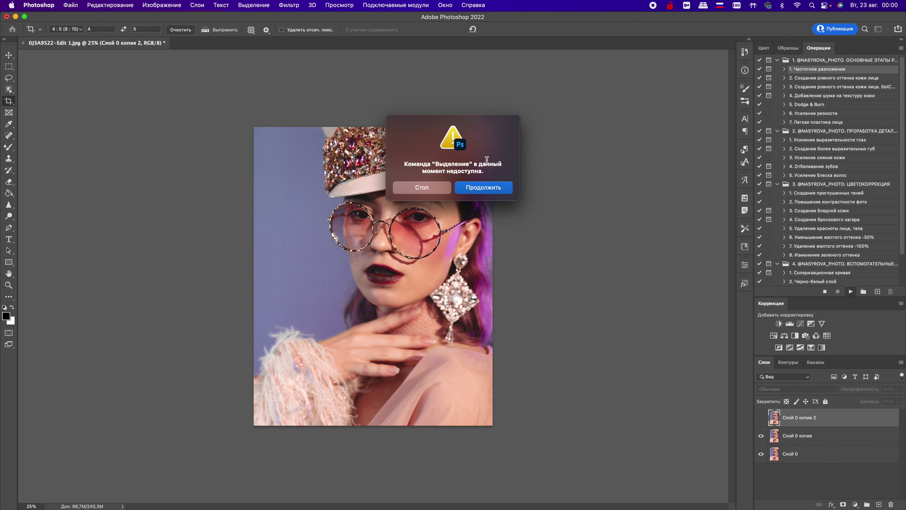
pyautogui.click(479, 190)
pyautogui.click(481, 219)
pyautogui.click(474, 188)
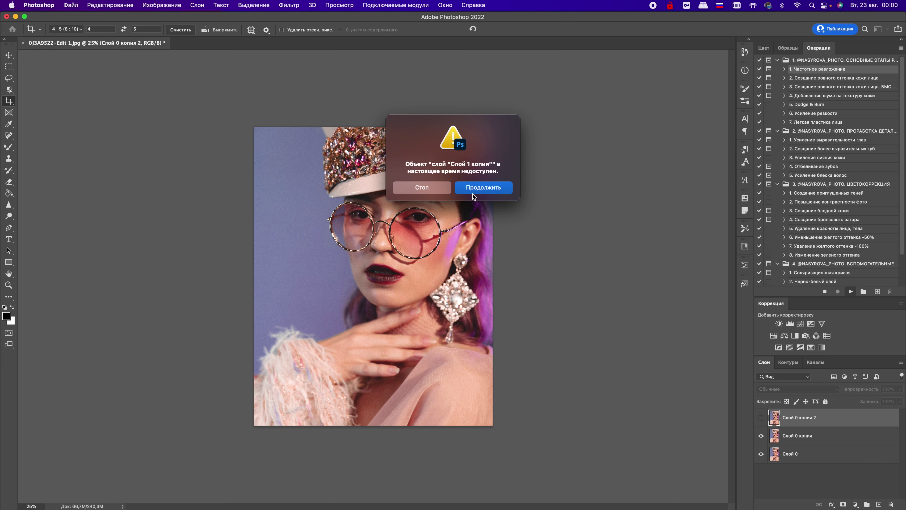
pyautogui.click(482, 190)
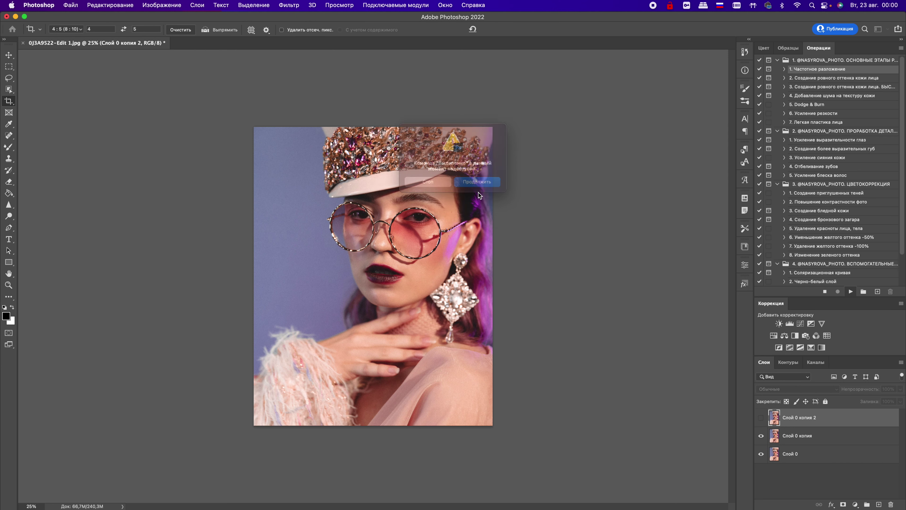
pyautogui.click(476, 192)
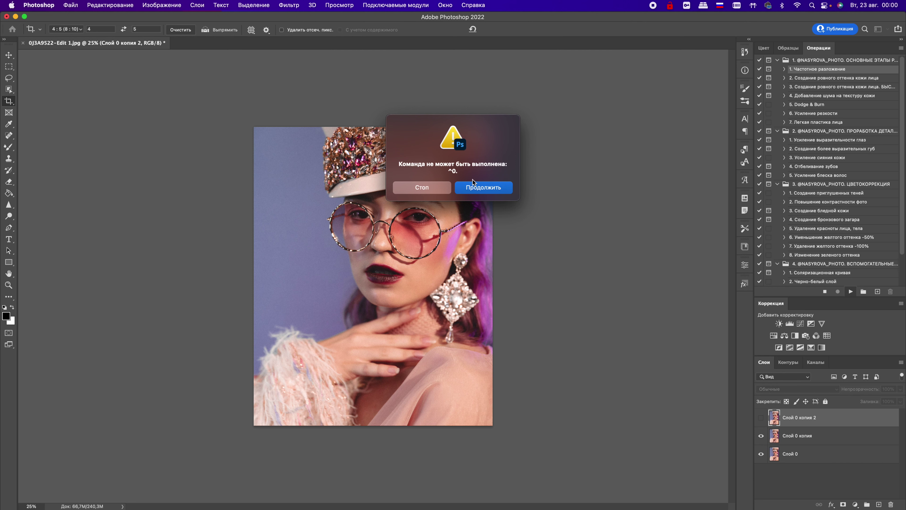
pyautogui.click(480, 188)
pyautogui.click(489, 189)
pyautogui.click(485, 189)
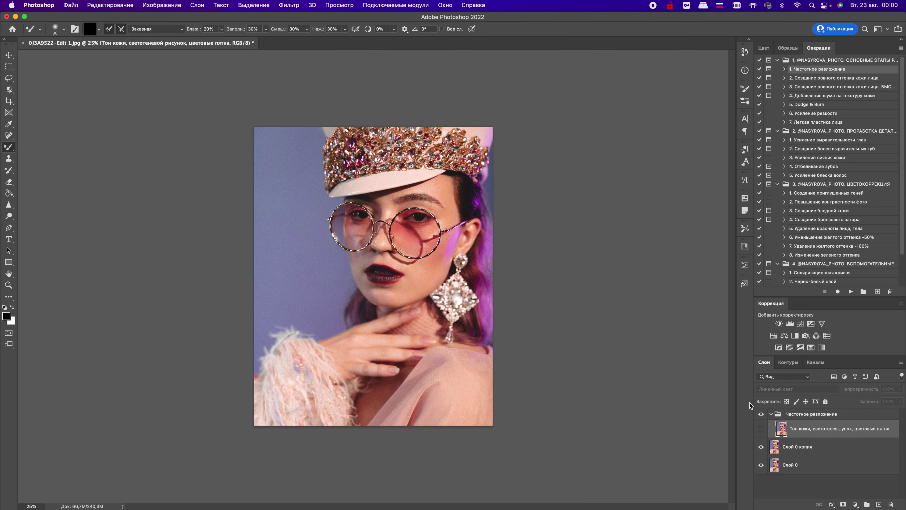
# - Undo the action's layer changes and the crop, back to the uncropped Фон layer
pyautogui.press('super+z')
pyautogui.press('super+z')
pyautogui.press('super+z')
pyautogui.press('super+z')
pyautogui.press('super+z')
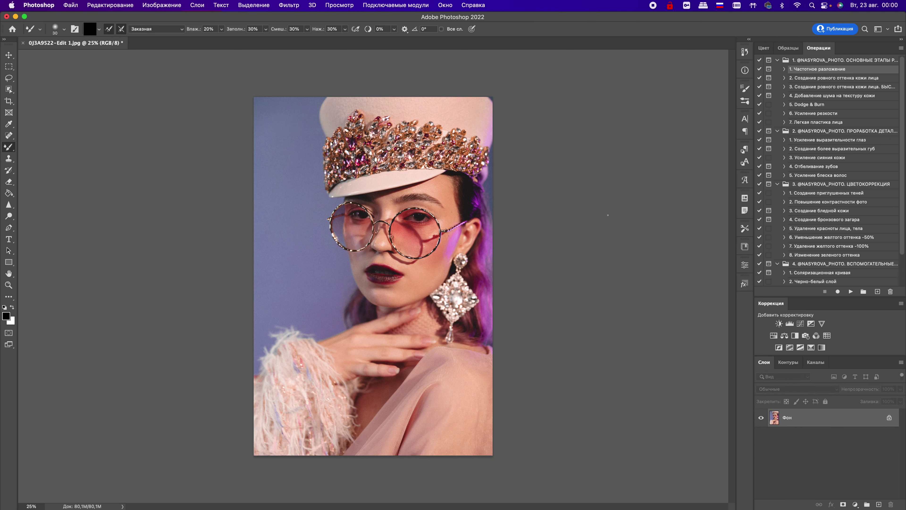